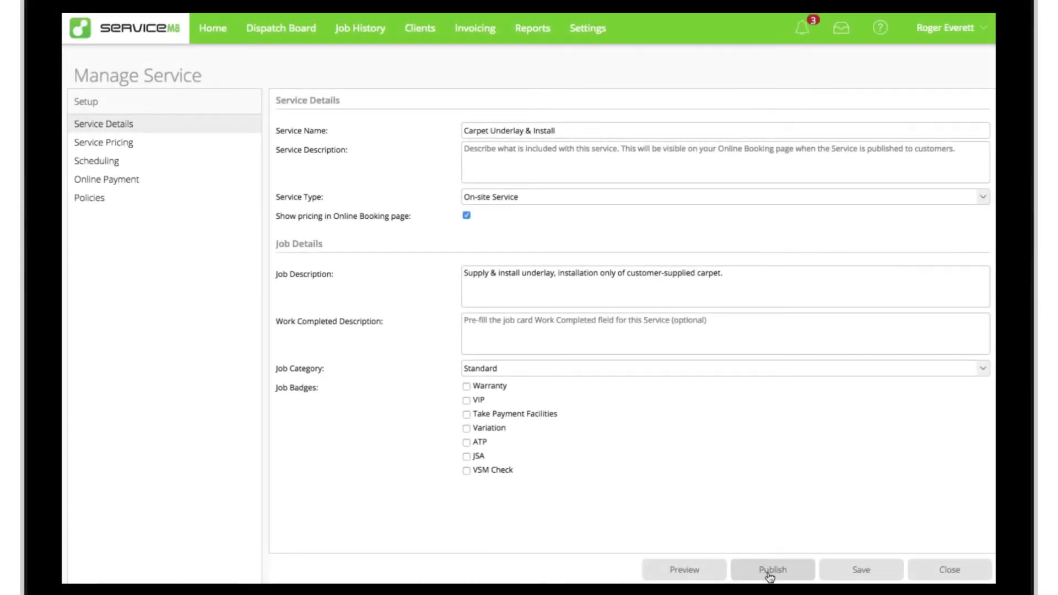
# Publish the service so only staff can create jobs for it
pyautogui.click(769, 570)
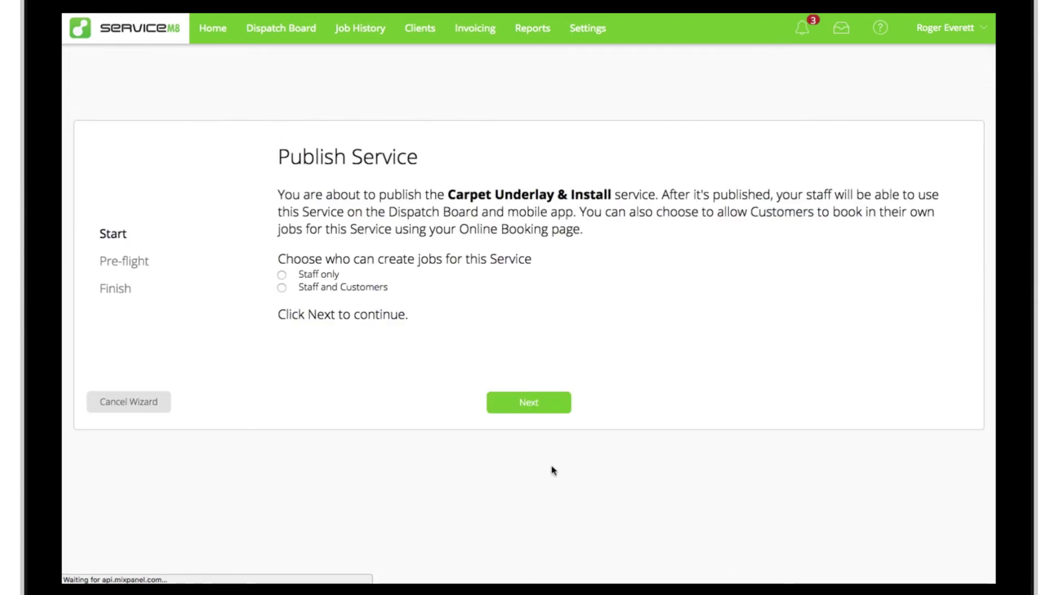
pyautogui.click(283, 277)
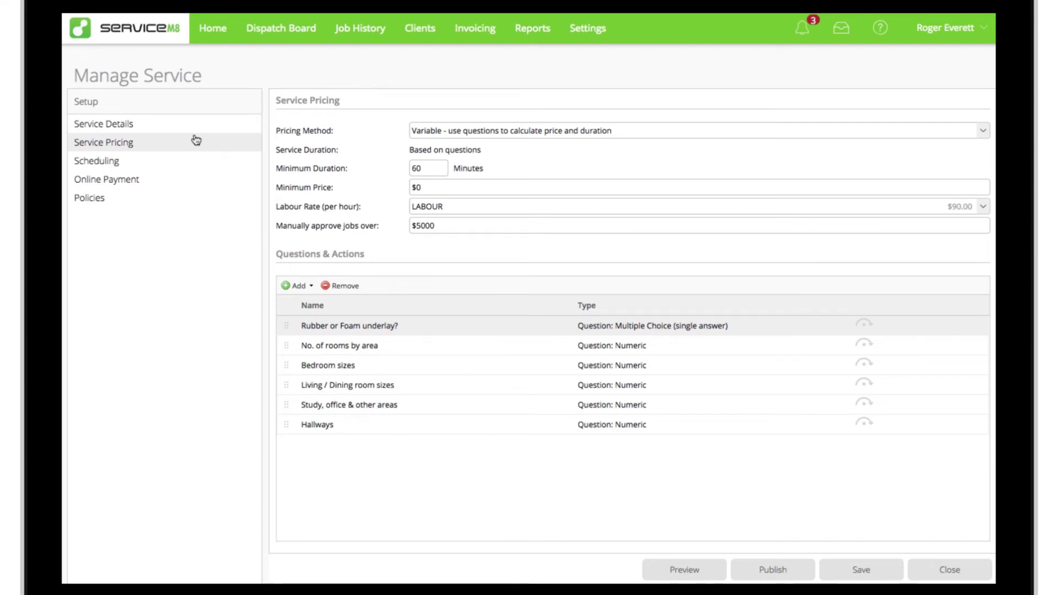
# Add a service duration to Small rooms in 'No. of rooms by area' and review Large, XL and Hallways options
pyautogui.doubleClick(442, 349)
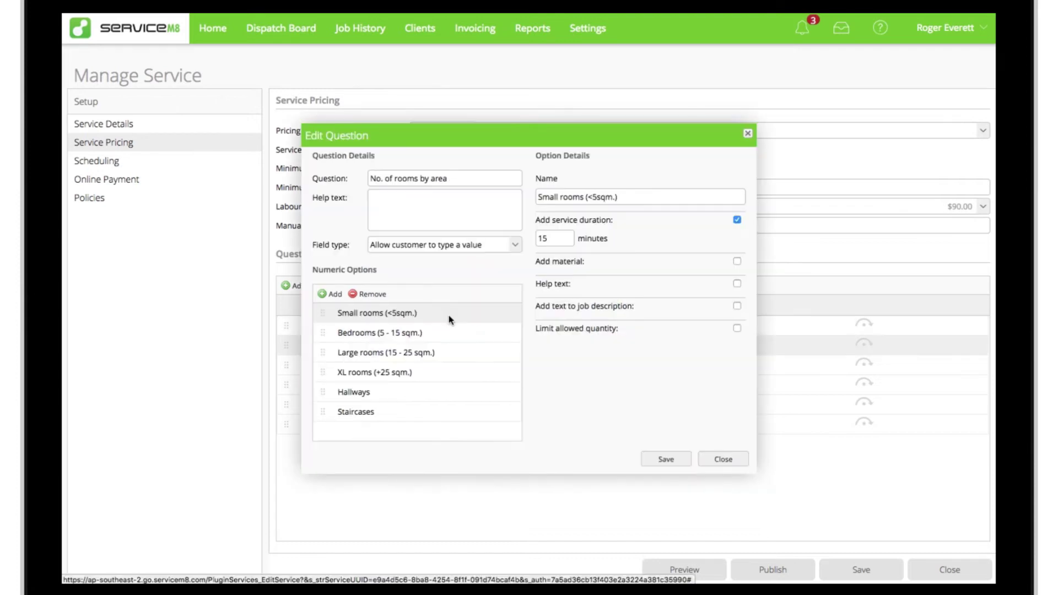
pyautogui.click(623, 224)
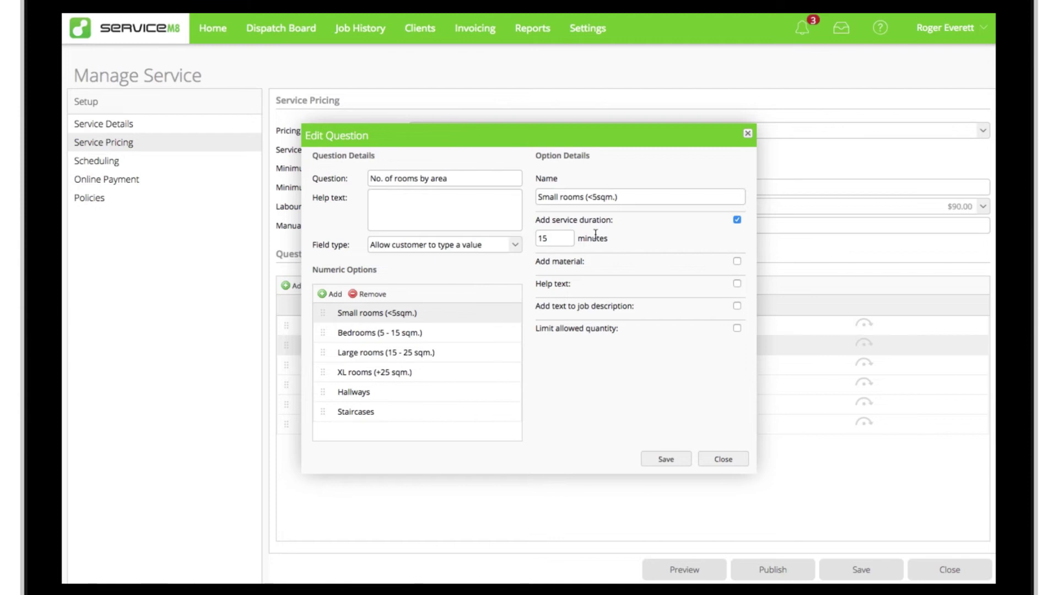
pyautogui.click(432, 340)
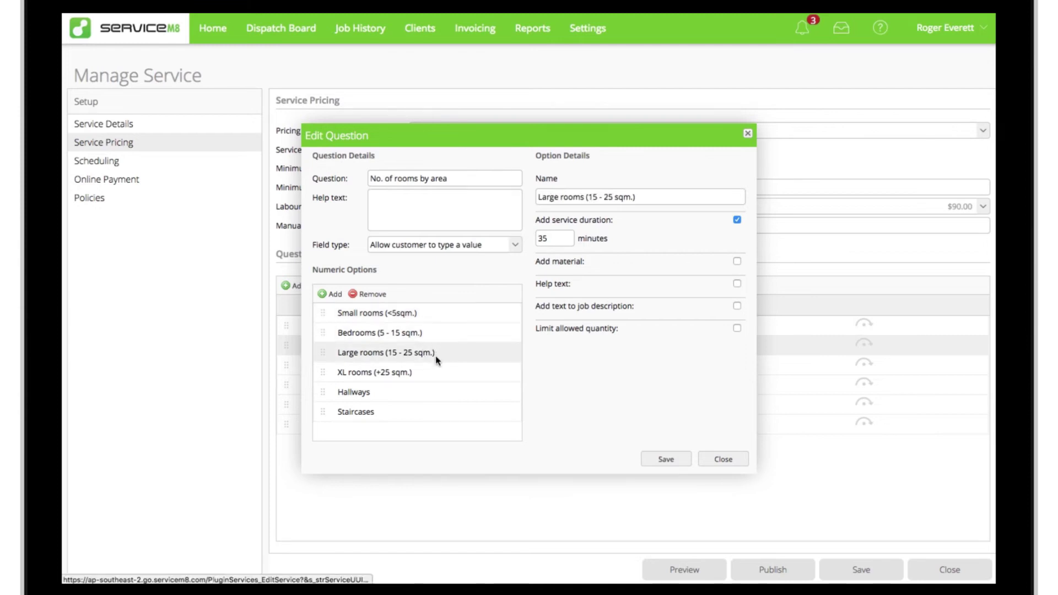
pyautogui.click(432, 374)
pyautogui.click(433, 391)
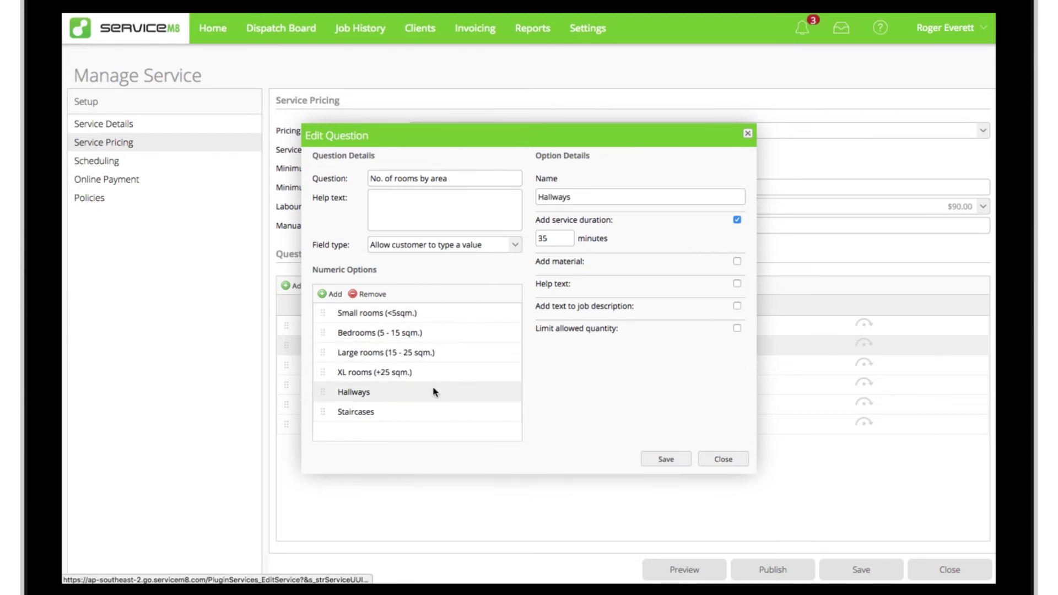
pyautogui.click(722, 460)
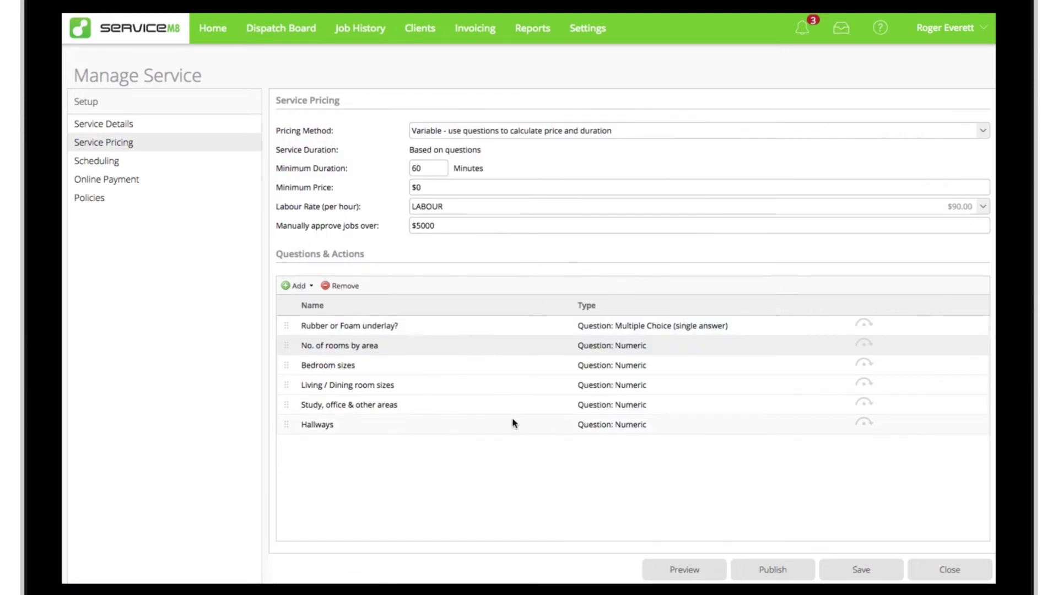
# In 'Bedroom sizes', toggle material for Bedroom 1 and review Bedroom 2, 3 and 4 options
pyautogui.doubleClick(460, 369)
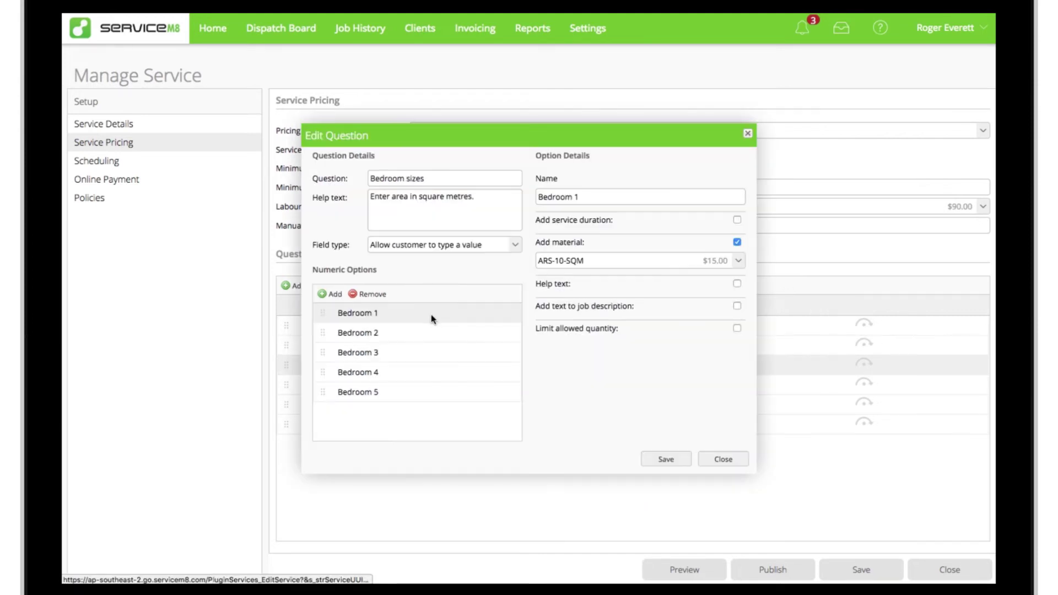
pyautogui.click(603, 242)
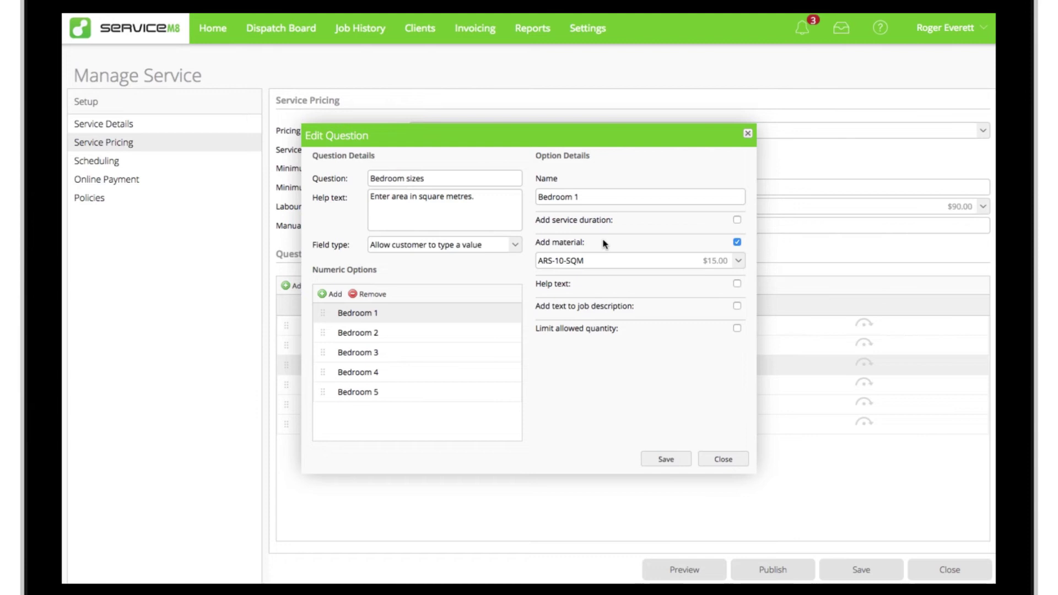
pyautogui.click(453, 331)
pyautogui.click(454, 352)
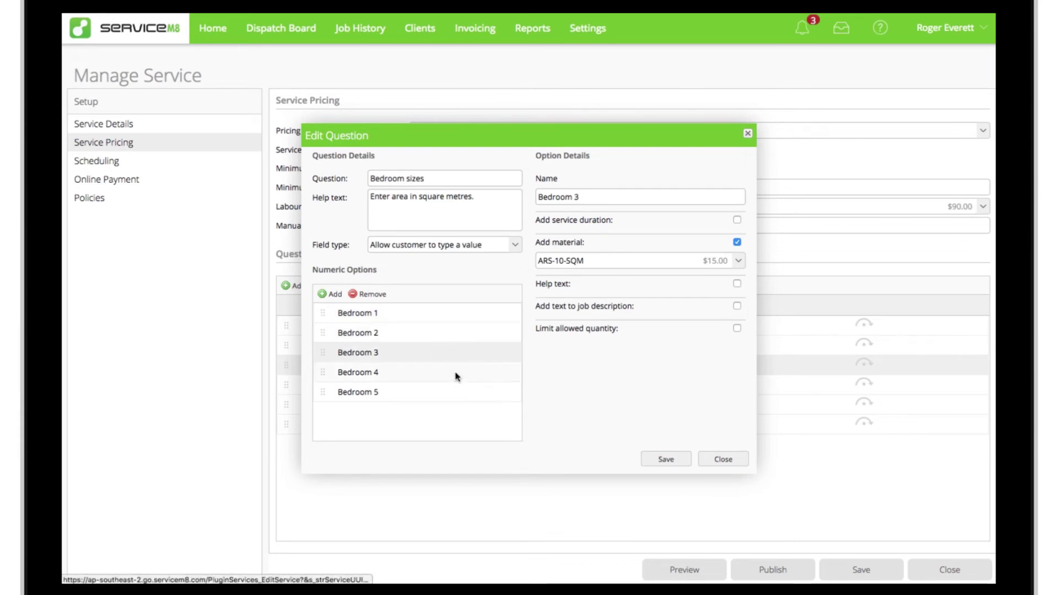
pyautogui.click(455, 373)
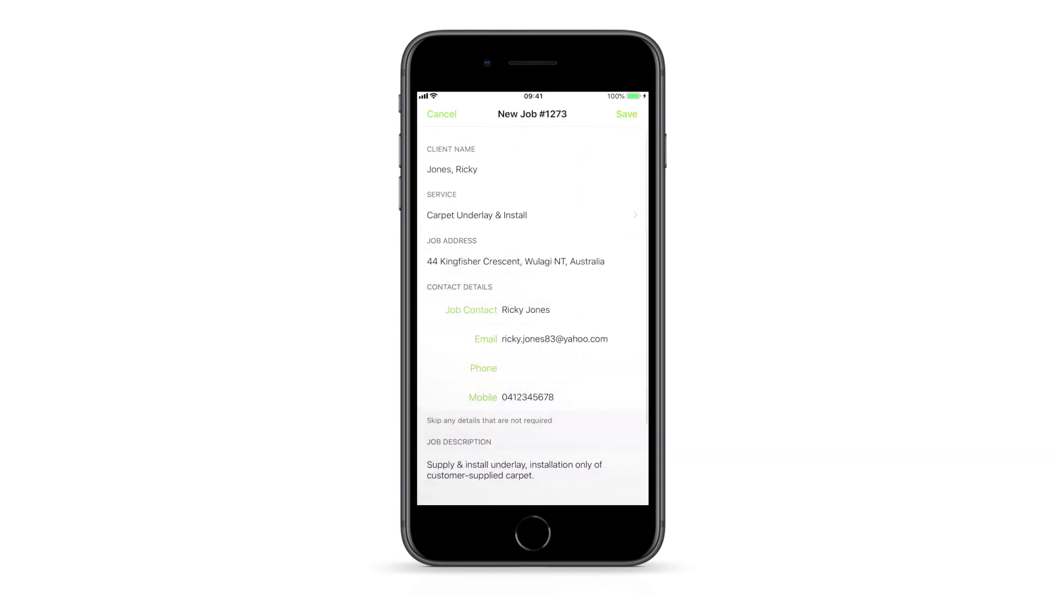
# Save the new carpet underlay job without dispatching and set its status to Quote
pyautogui.click(626, 113)
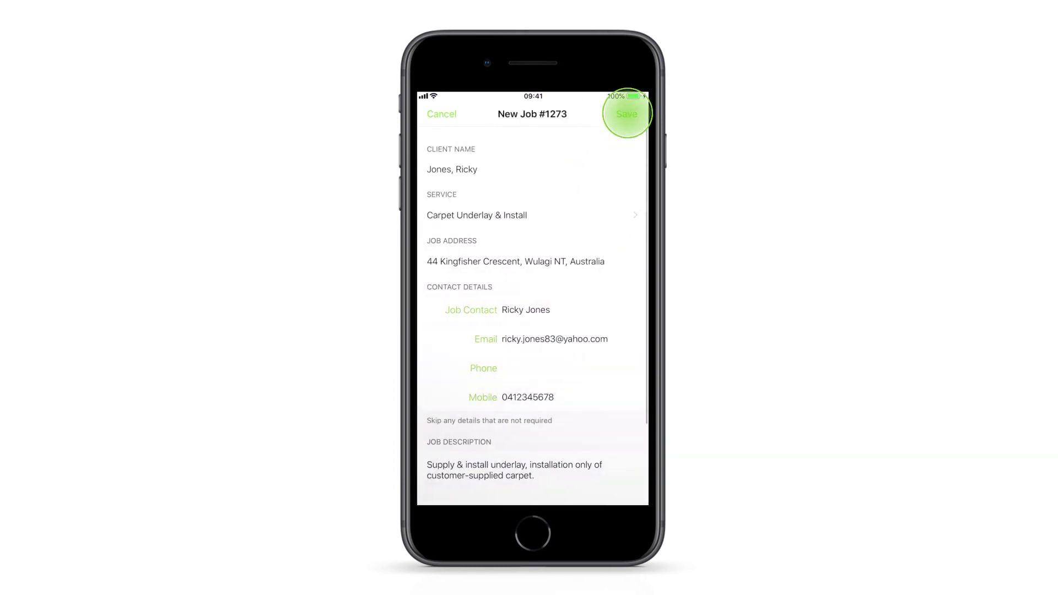
pyautogui.click(531, 485)
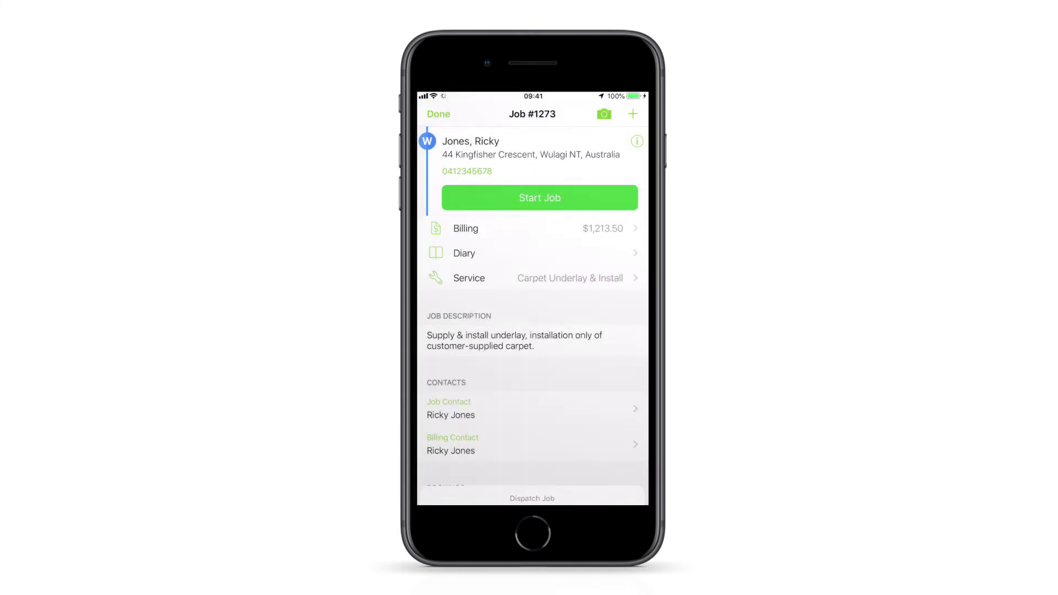
pyautogui.scroll(-5, 532, 331)
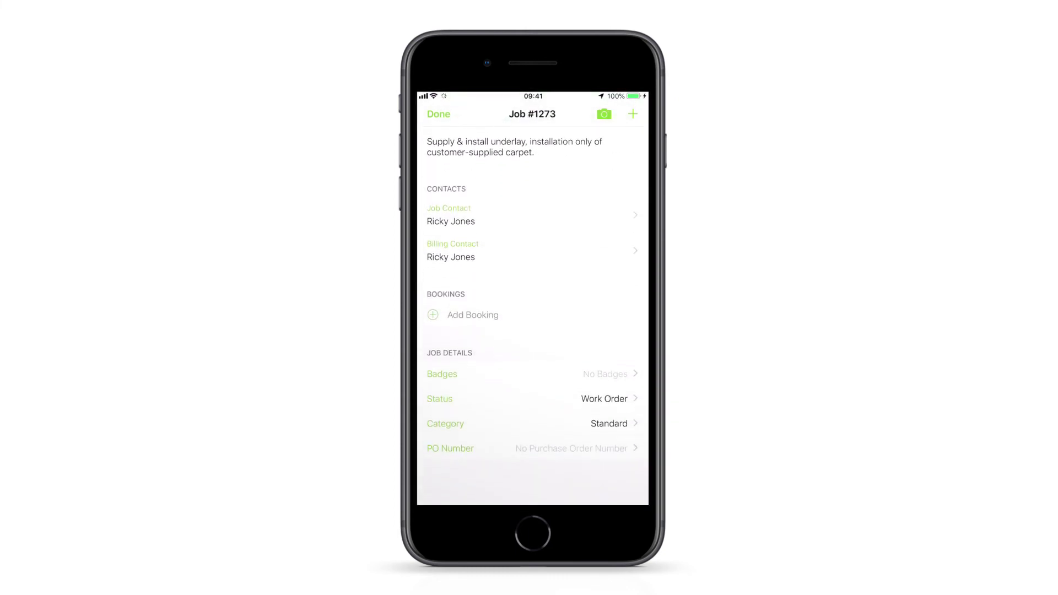
pyautogui.click(529, 399)
pyautogui.click(439, 138)
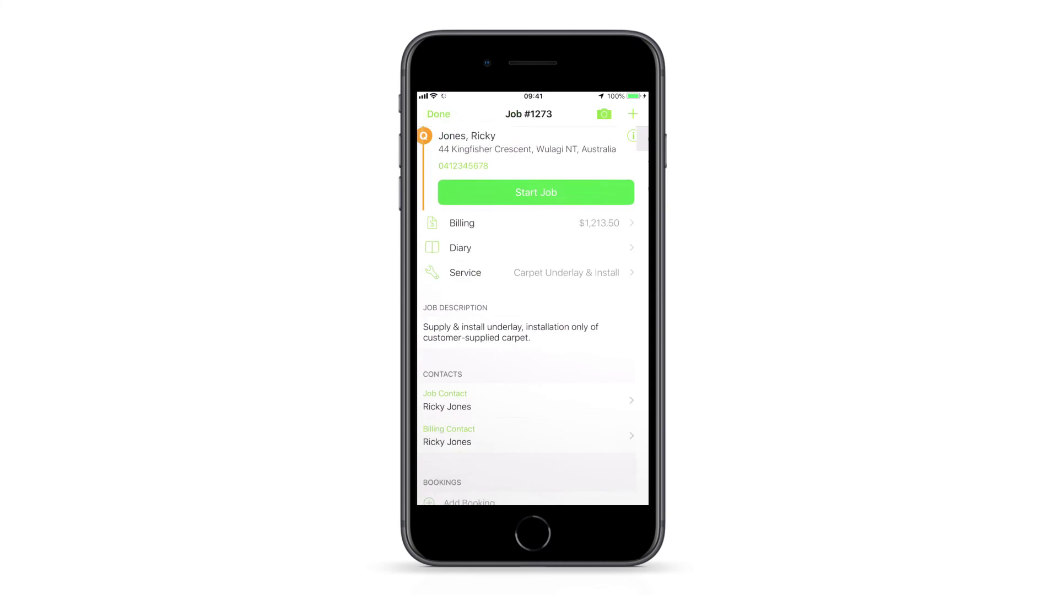
# Email quote #1273 totalling $1,213.50 to the customer from Billing
pyautogui.click(463, 227)
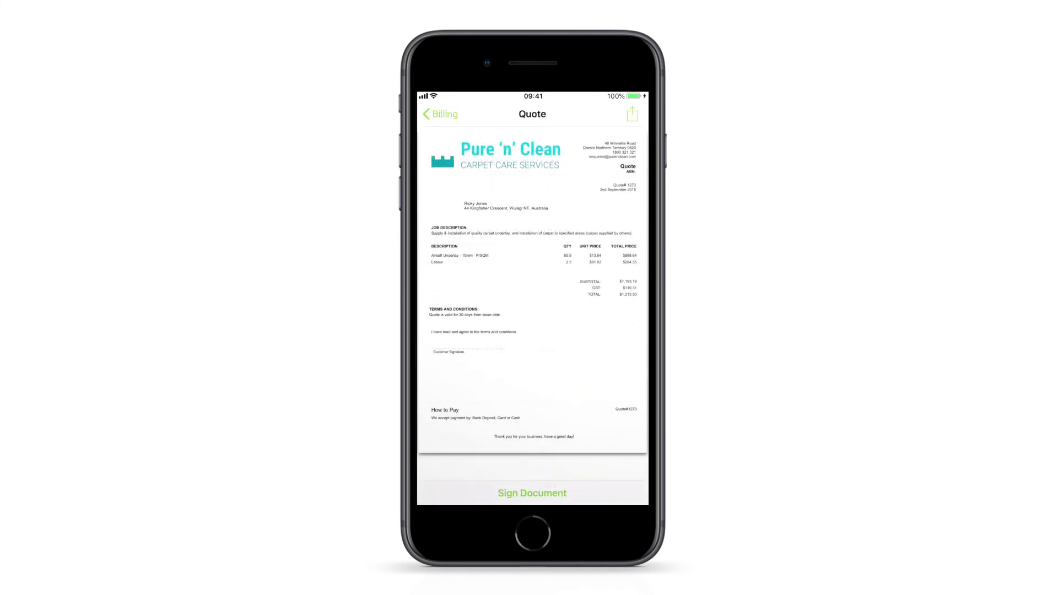
pyautogui.click(633, 113)
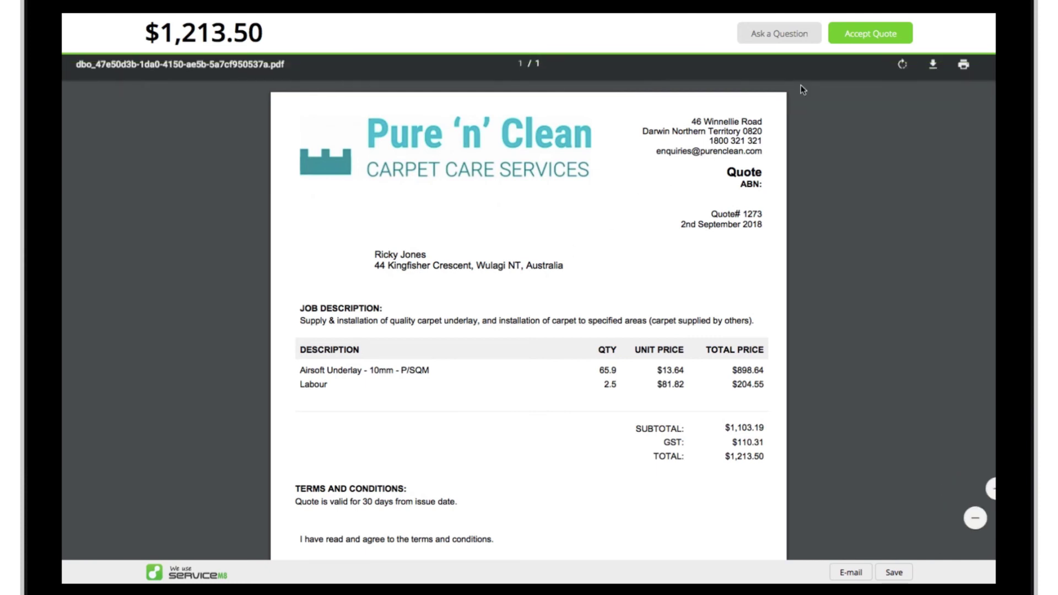
# Accept quote #1273 as the customer and proceed to choose an appointment time
pyautogui.click(860, 36)
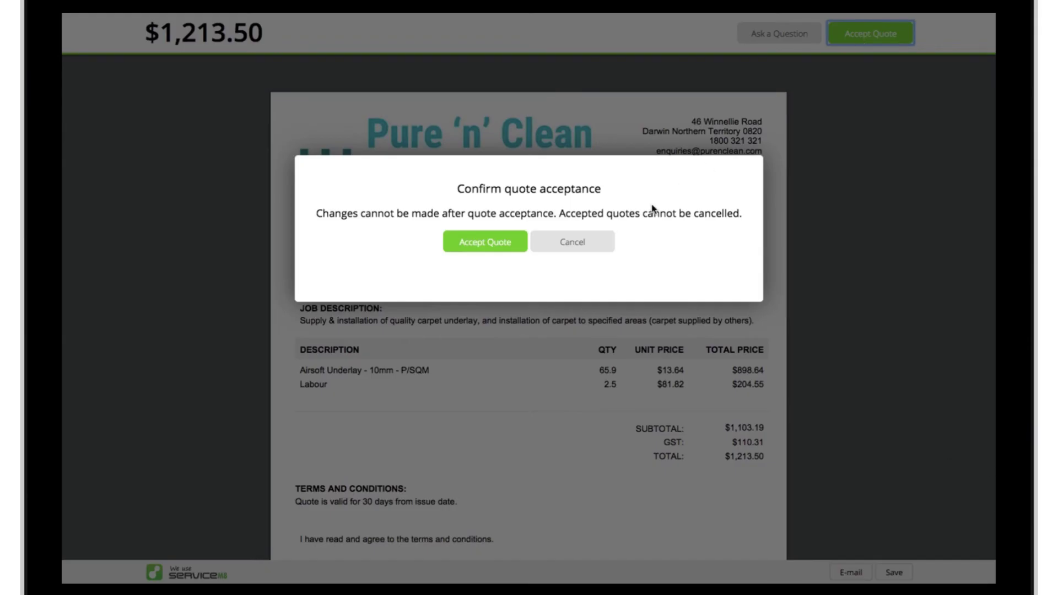
pyautogui.click(489, 252)
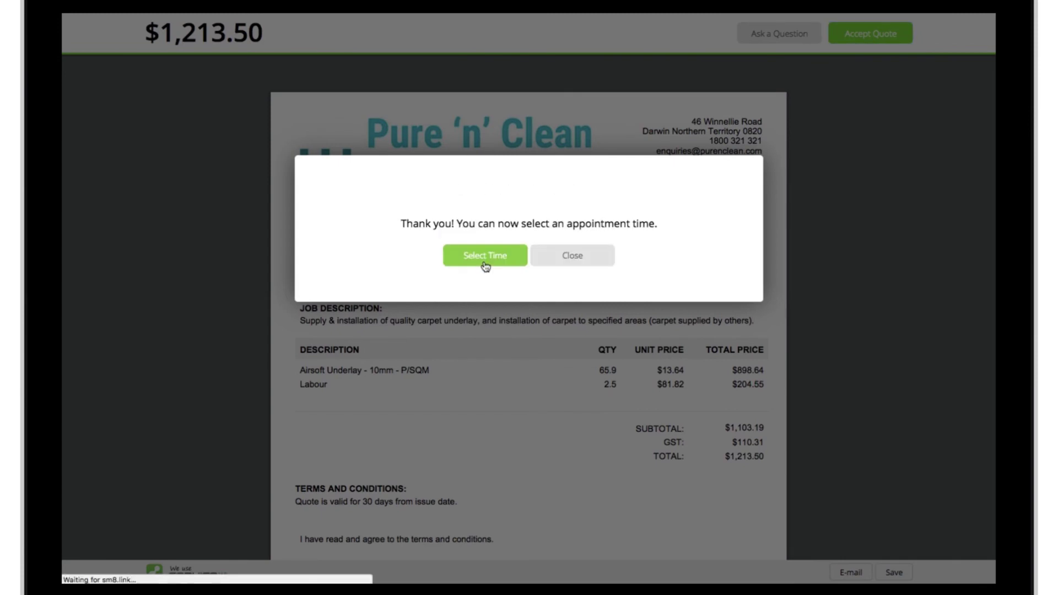
pyautogui.click(485, 256)
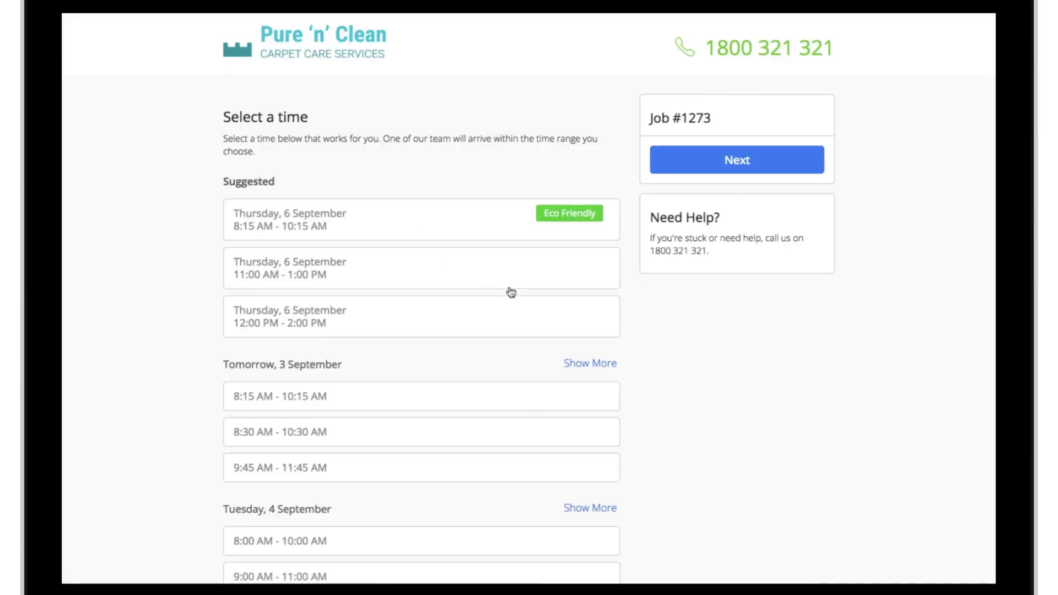
pyautogui.scroll(-3, 692, 422)
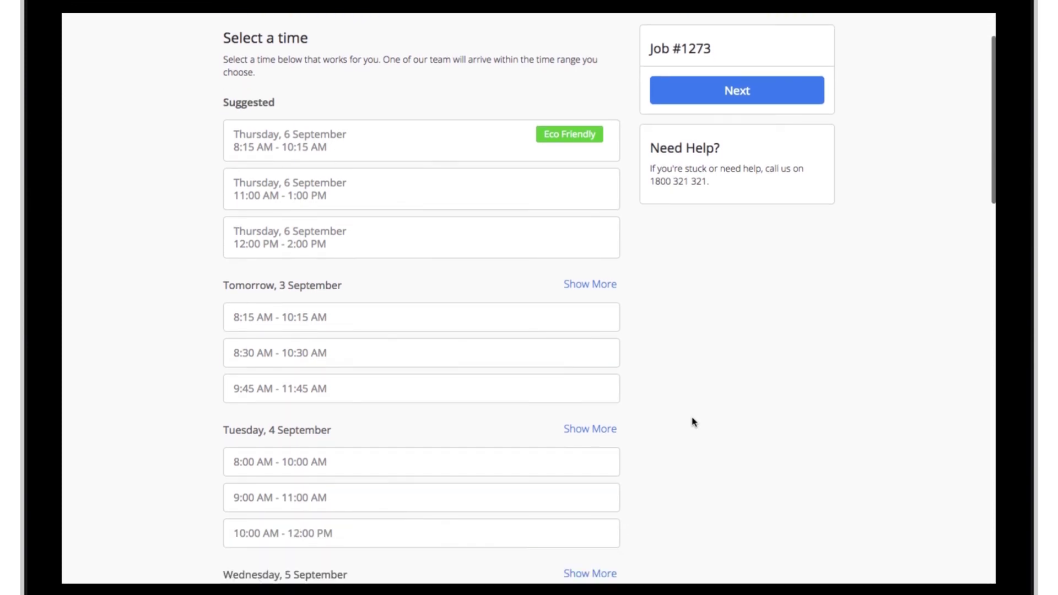